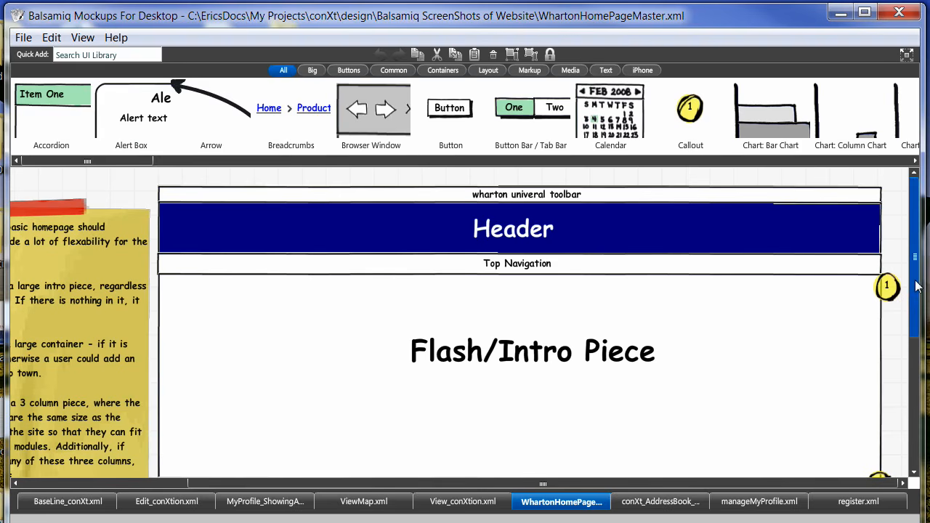
pyautogui.moveTo(916, 287)
pyautogui.mouseDown()
pyautogui.moveTo(916, 307)
pyautogui.moveTo(916, 271)
pyautogui.mouseUp()
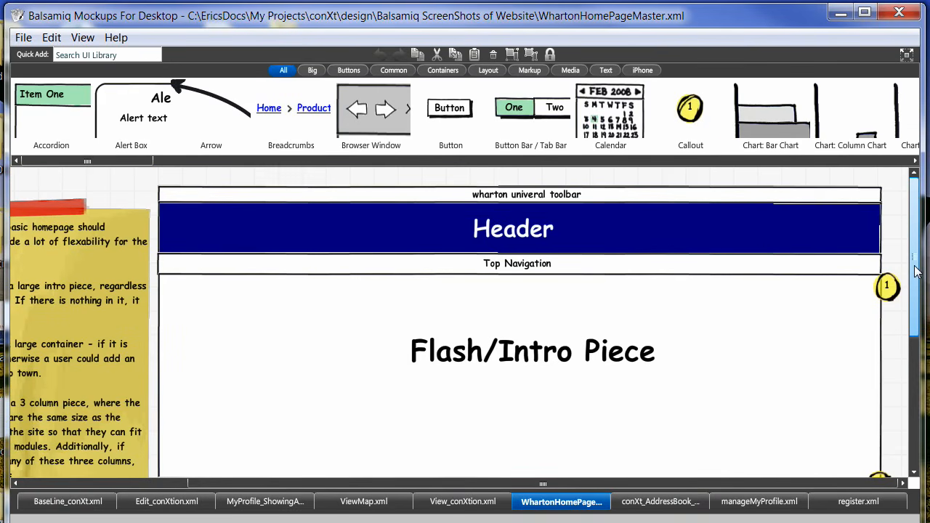
pyautogui.moveTo(914, 288); pyautogui.dragTo(901, 420)
pyautogui.scroll(5, 518, 333)
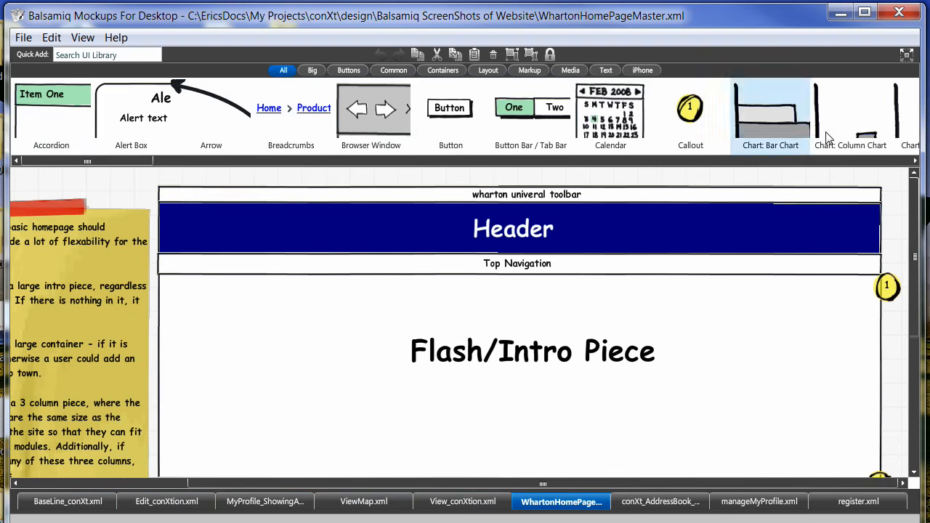
# Create a new blank mockup.
pyautogui.click(23, 37)
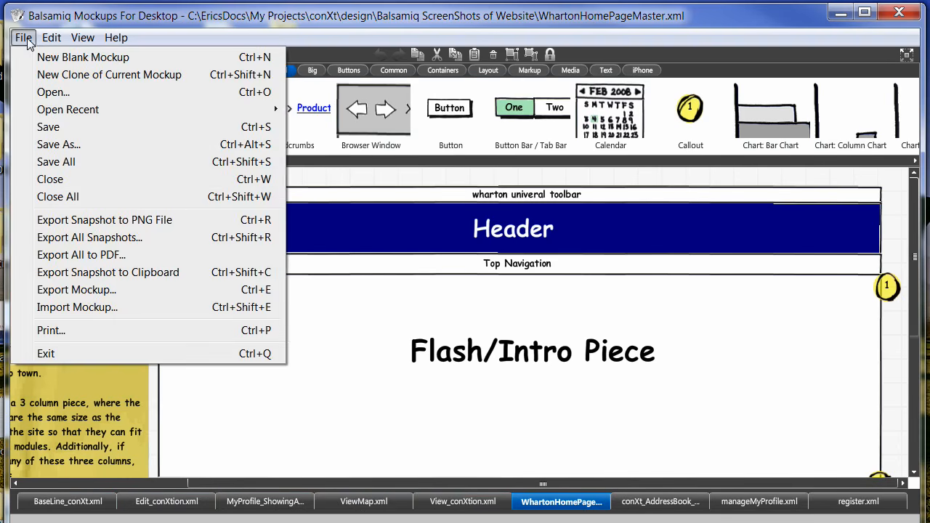
pyautogui.click(63, 58)
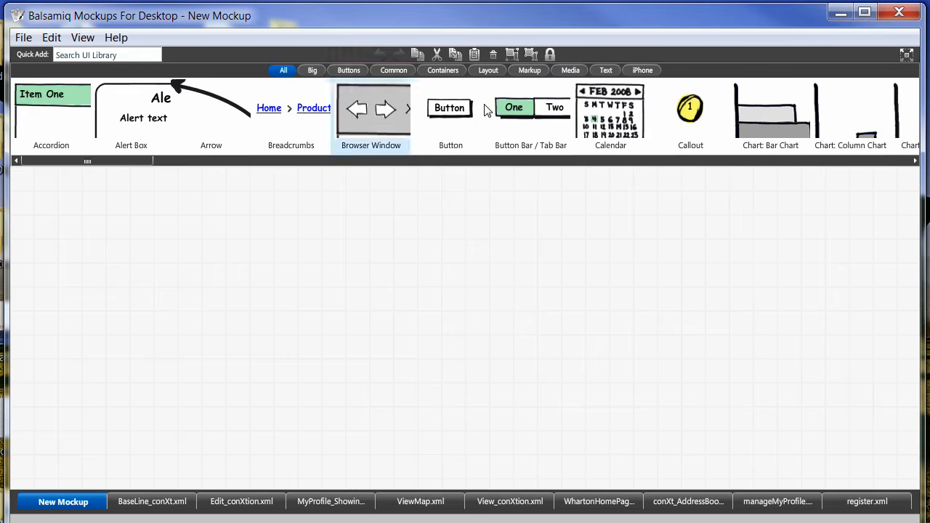
# Place a rectangle container on the canvas, enlarge it to about 512x412, and lock it in place.
pyautogui.moveTo(131, 162); pyautogui.dragTo(62, 170)
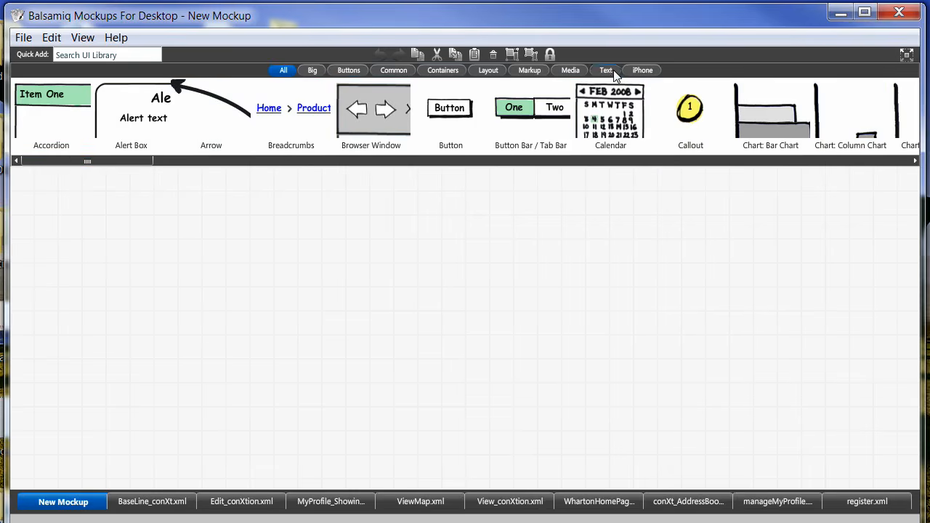
pyautogui.click(641, 72)
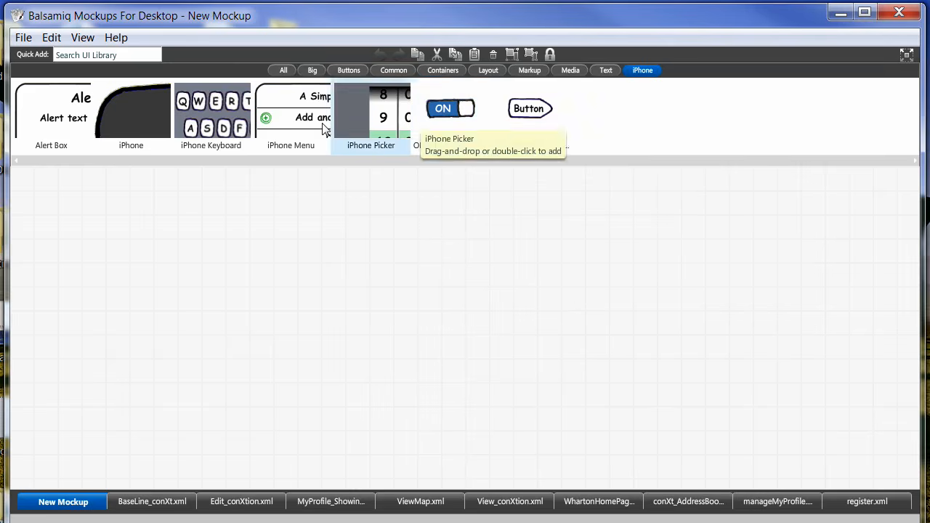
pyautogui.click(445, 72)
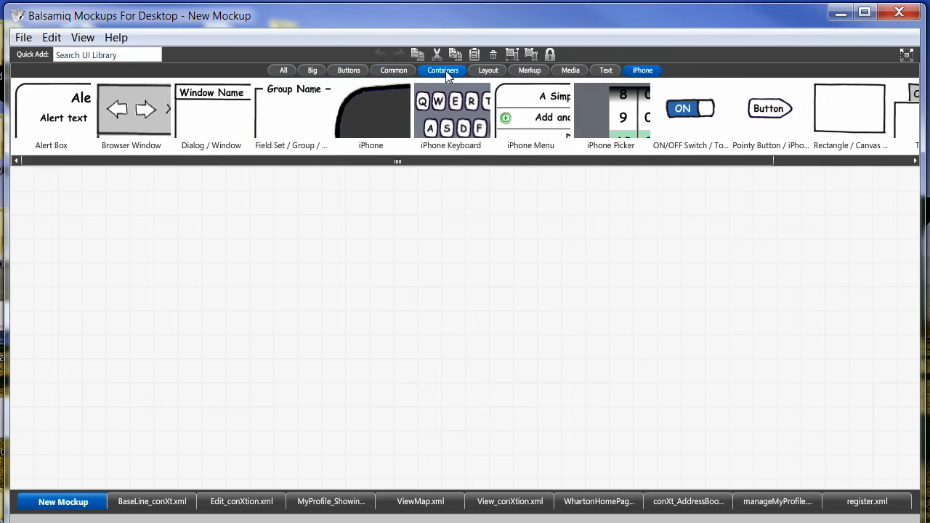
pyautogui.click(643, 70)
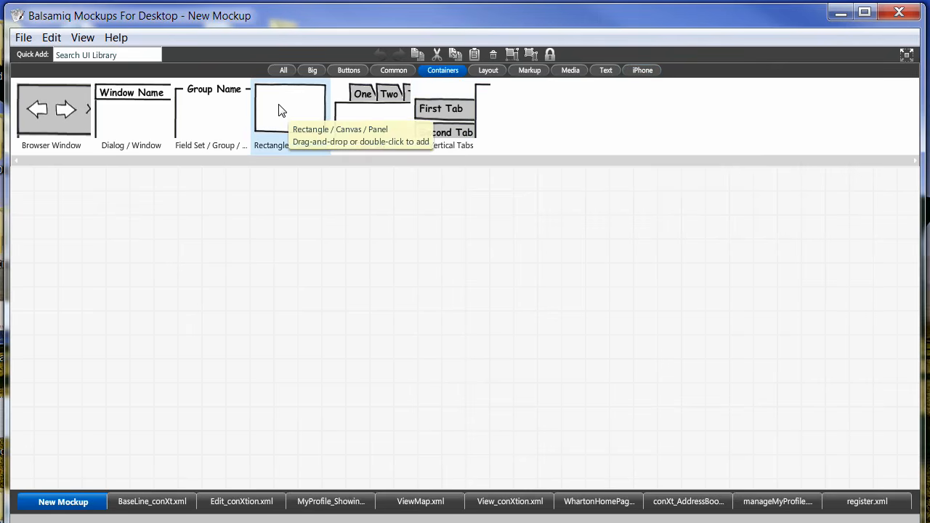
pyautogui.moveTo(279, 109); pyautogui.dragTo(294, 191)
pyautogui.moveTo(357, 225); pyautogui.dragTo(656, 475)
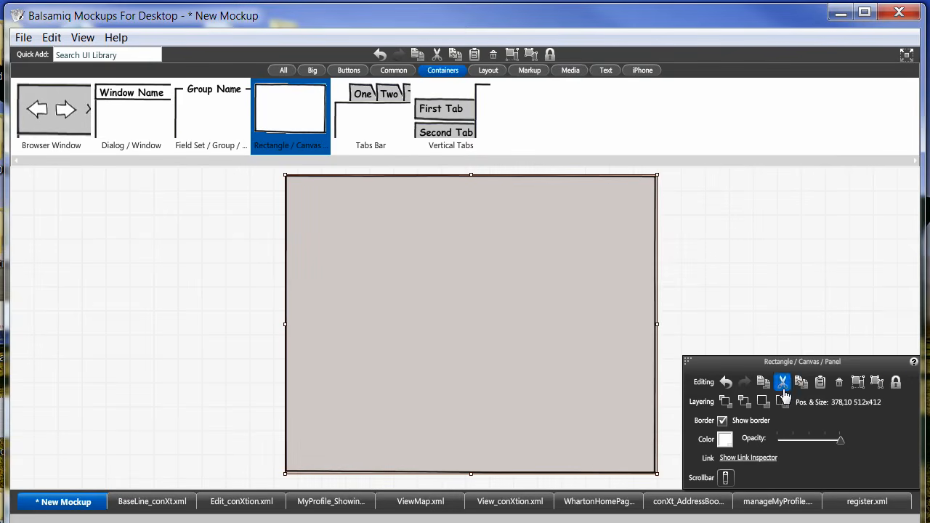
pyautogui.click(898, 385)
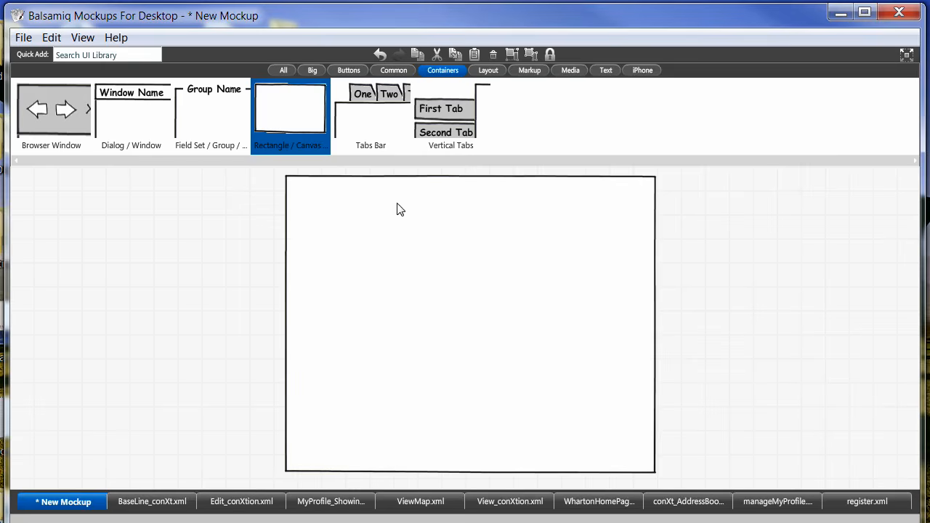
# Add a tabs bar inside the rectangle, enlarge it to about 462x380, and set tab One as its selection.
pyautogui.moveTo(375, 103); pyautogui.dragTo(305, 195)
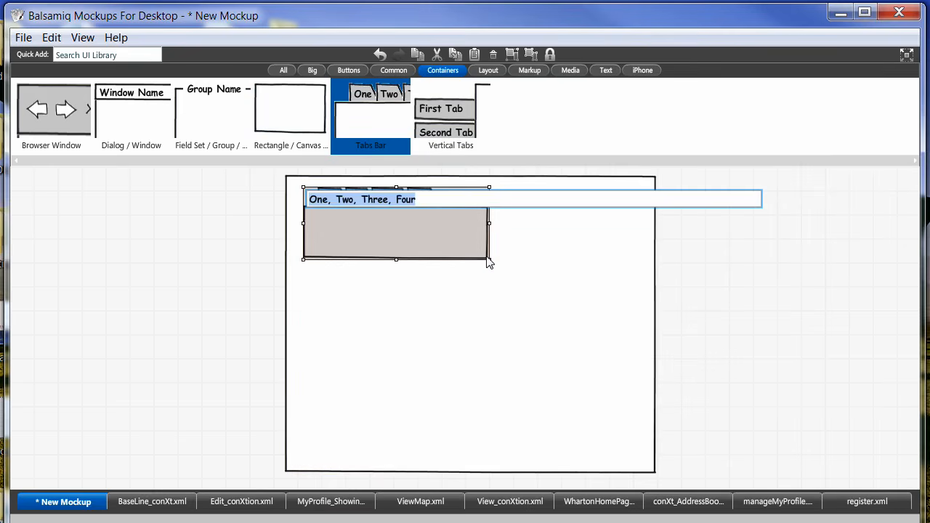
pyautogui.click(488, 261)
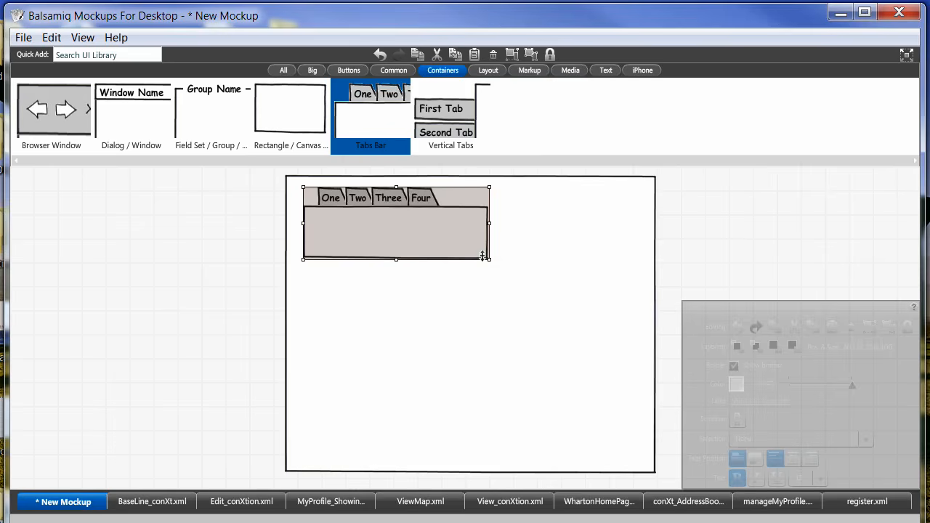
pyautogui.moveTo(486, 257); pyautogui.dragTo(637, 463)
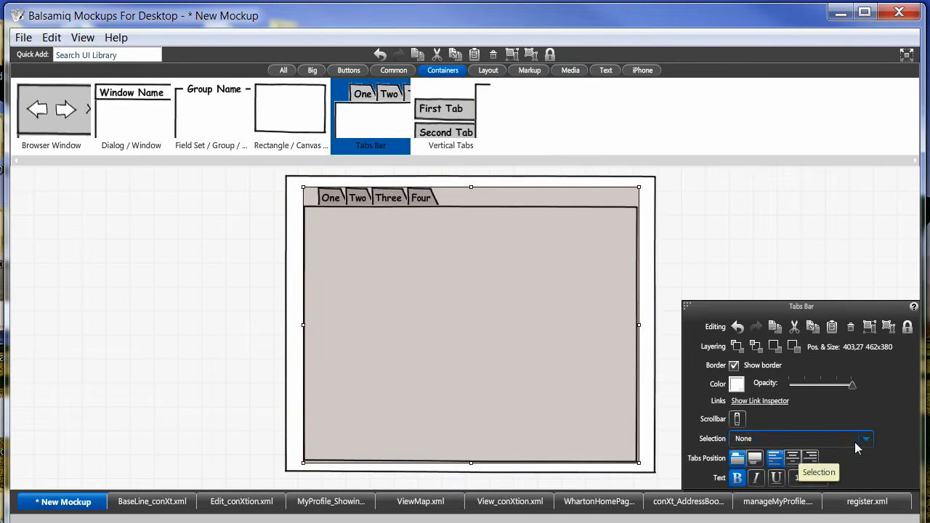
pyautogui.click(867, 442)
pyautogui.click(817, 474)
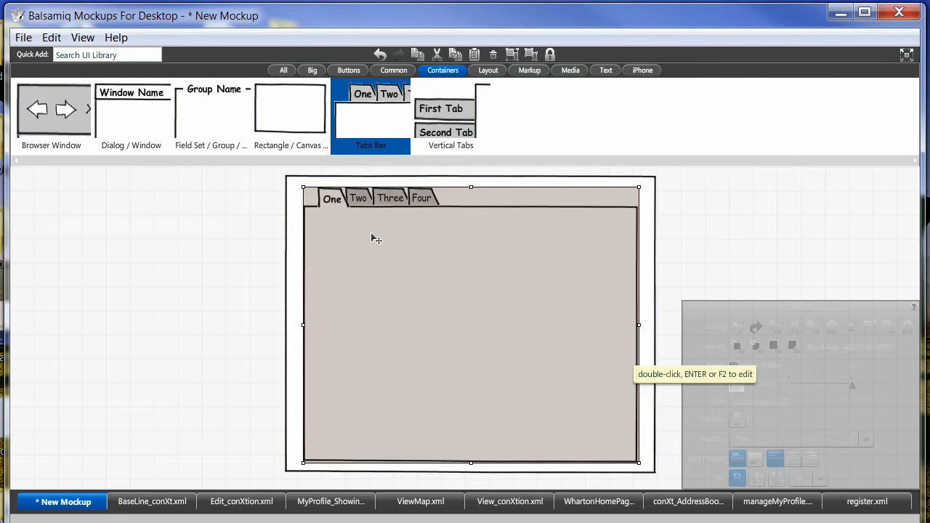
pyautogui.click(243, 201)
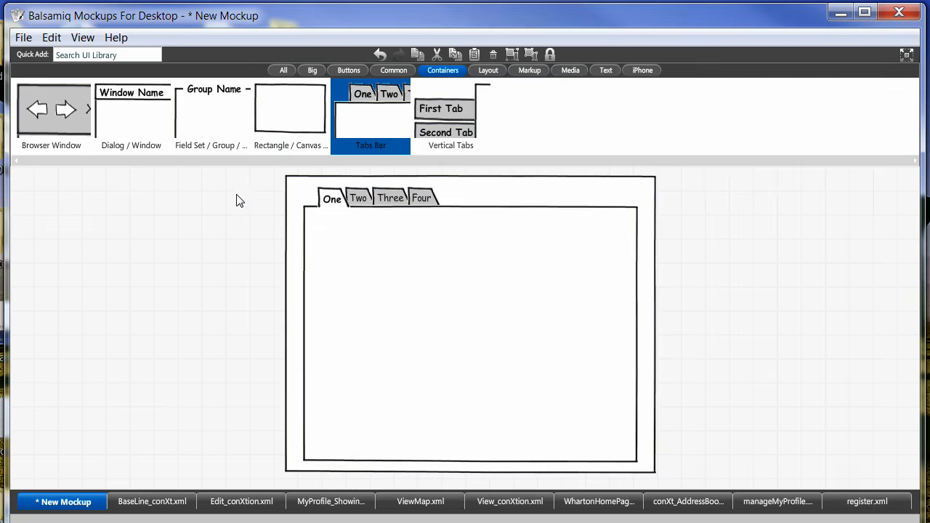
# Place an image placeholder near the upper-left of the tab panel and widen it to about 322x144.
pyautogui.click(442, 70)
pyautogui.click(573, 72)
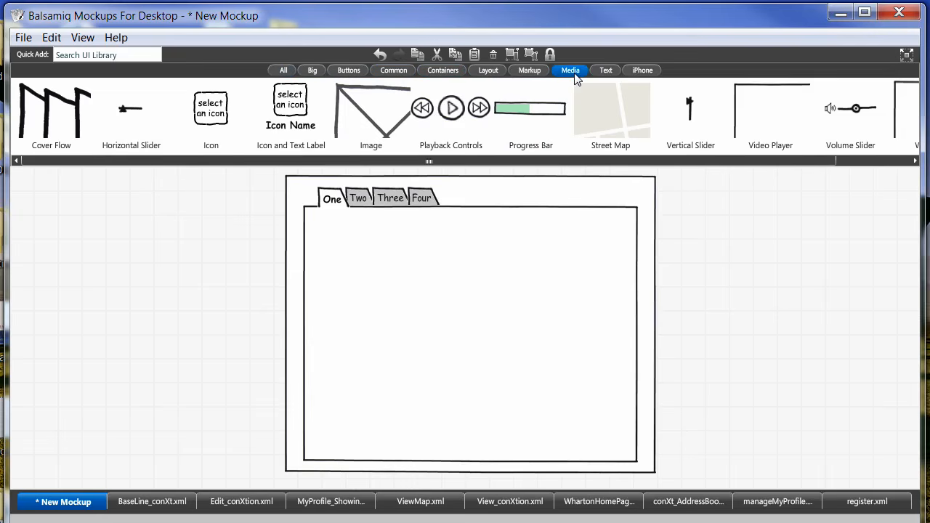
pyautogui.moveTo(369, 124); pyautogui.dragTo(330, 232)
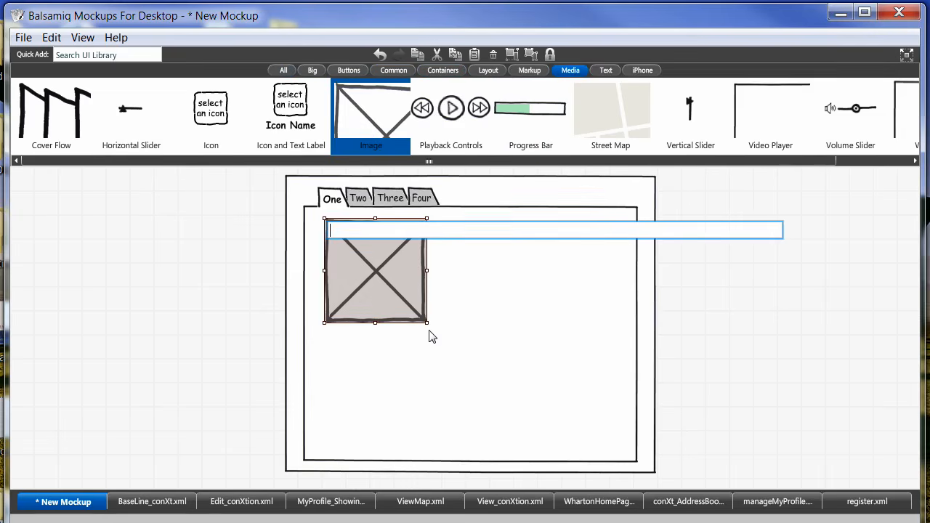
pyautogui.click(429, 275)
pyautogui.moveTo(427, 270); pyautogui.dragTo(556, 262)
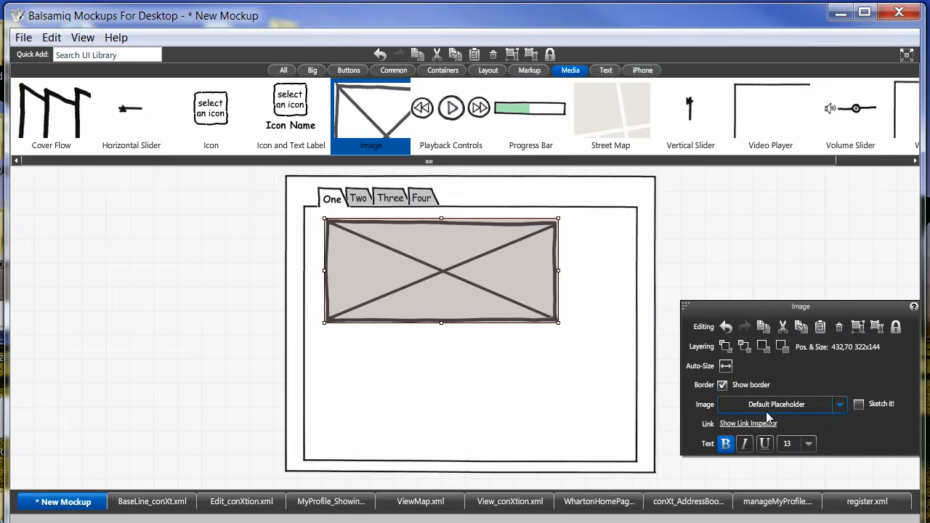
# Load conXt.png from the design/logo folder into the image placeholder, previewing Sketch it! but leaving it off.
pyautogui.click(839, 406)
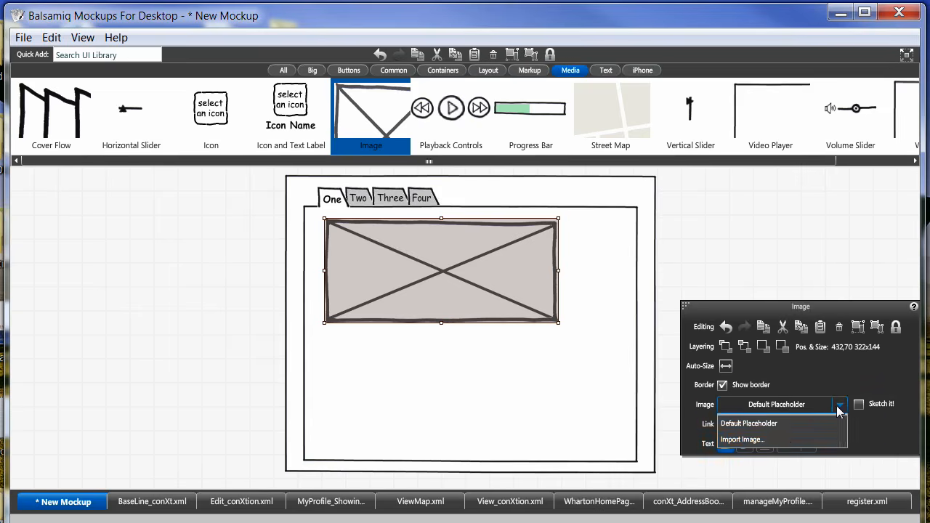
pyautogui.click(780, 441)
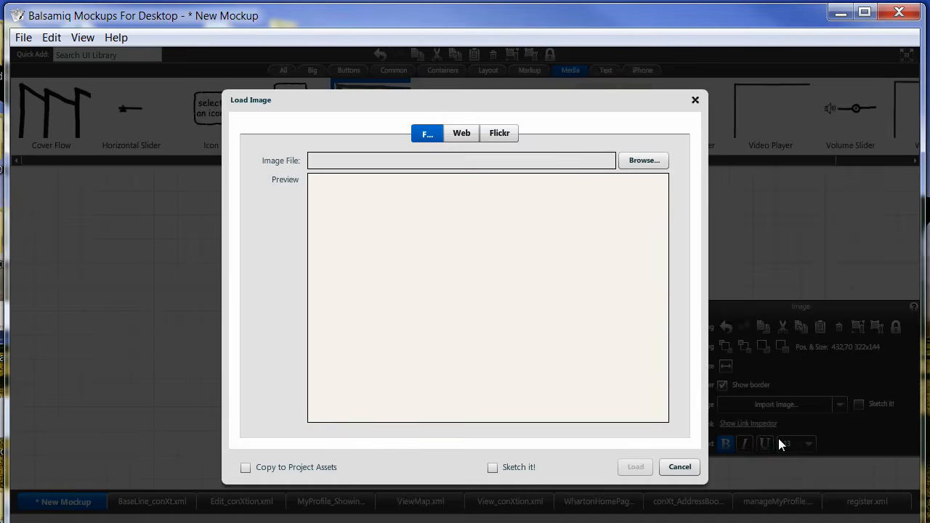
pyautogui.click(643, 161)
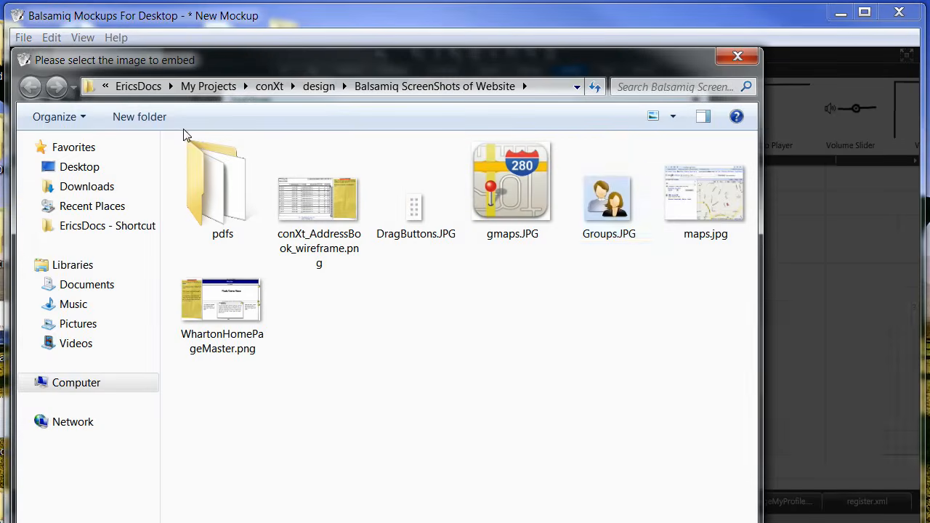
pyautogui.click(318, 87)
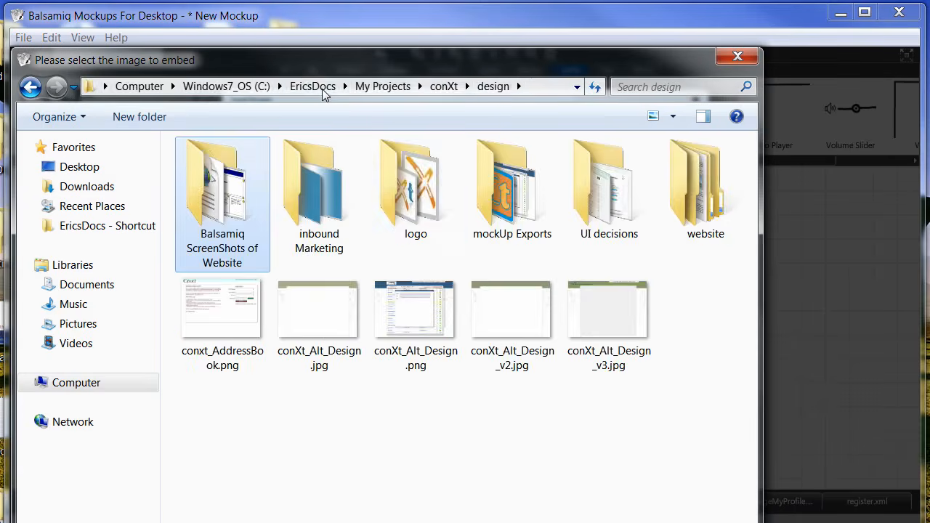
pyautogui.doubleClick(417, 191)
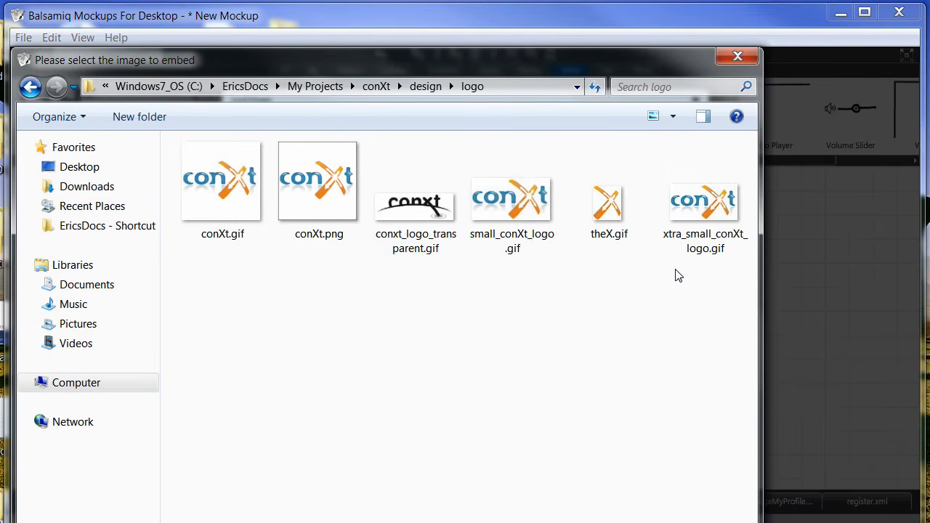
pyautogui.click(320, 174)
pyautogui.doubleClick(321, 174)
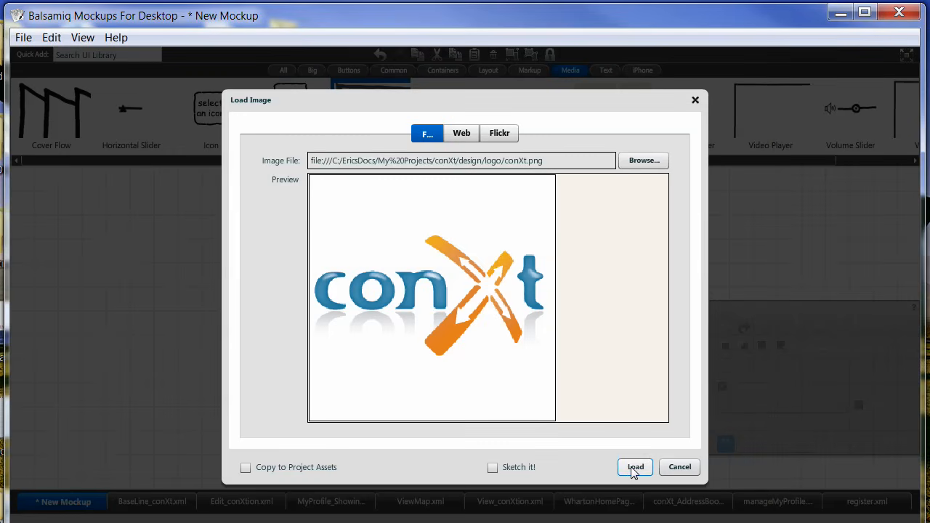
pyautogui.click(494, 469)
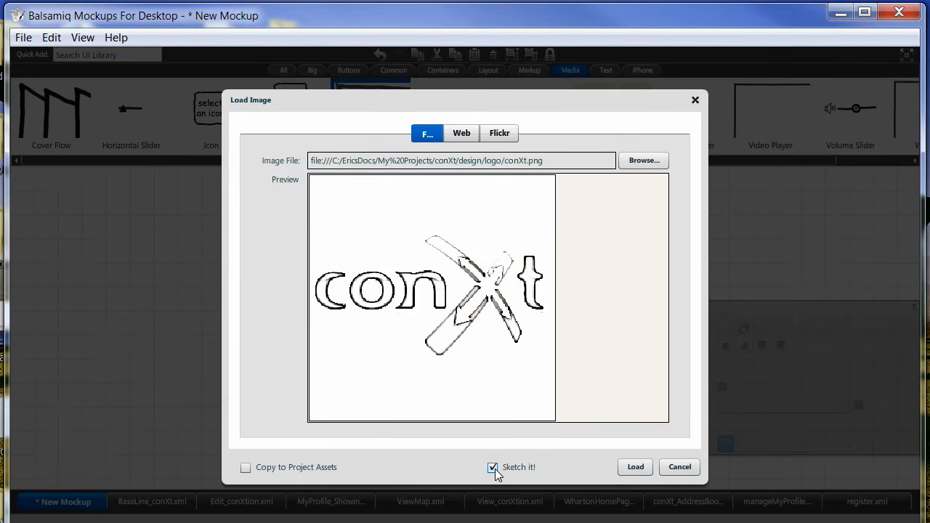
pyautogui.click(494, 468)
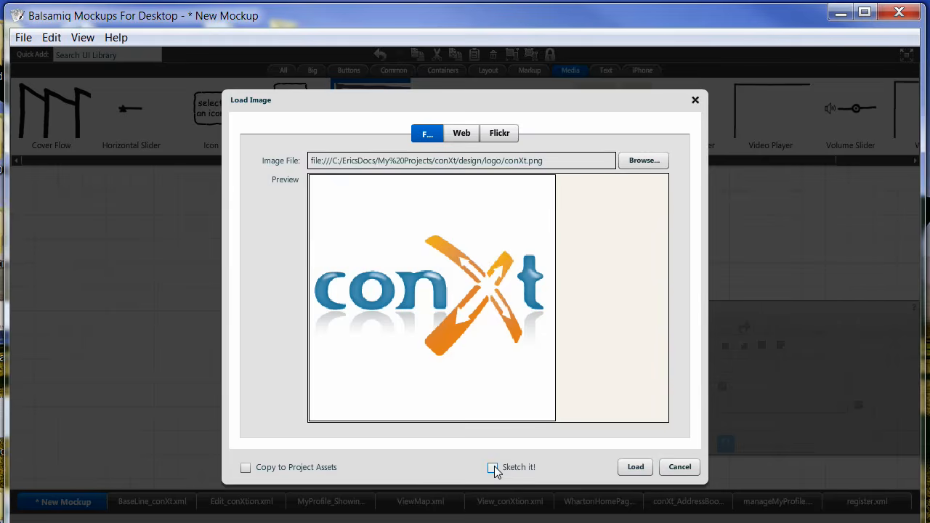
pyautogui.click(629, 468)
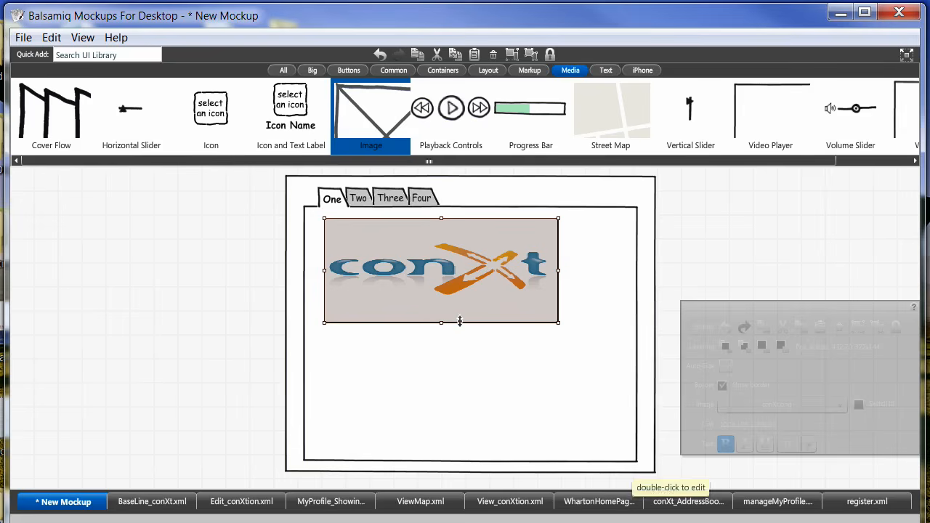
# Increase the logo image's height and move it toward the middle of the tab panel.
pyautogui.moveTo(442, 321); pyautogui.dragTo(443, 413)
pyautogui.moveTo(422, 257); pyautogui.dragTo(456, 266)
pyautogui.click(256, 252)
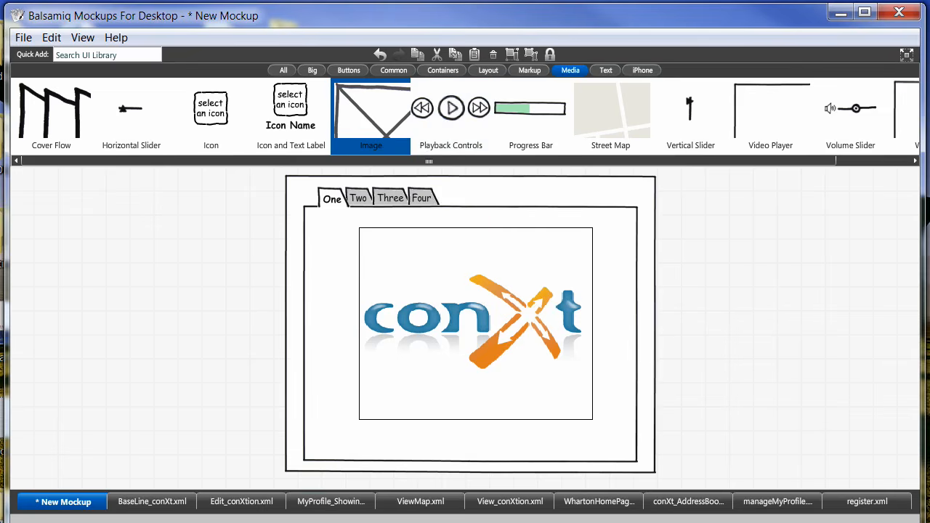
# Delete the conXt logo image from the tab panel.
pyautogui.click(481, 385)
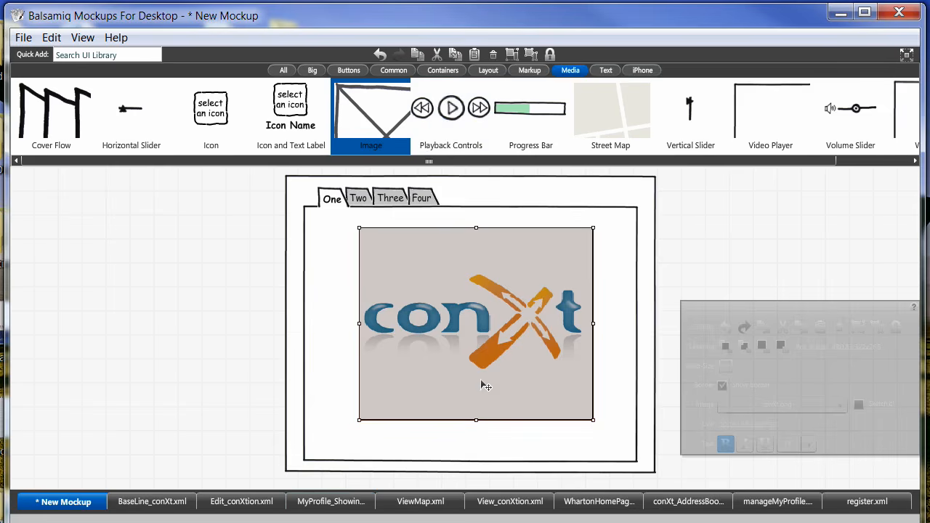
pyautogui.press('Delete')
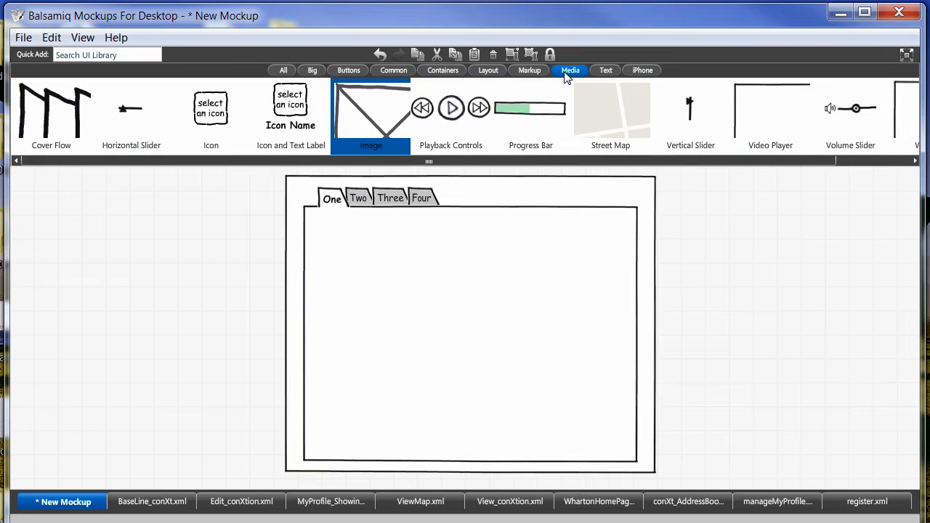
# Place an accordion inside the tab panel, keeping its default item text.
pyautogui.click(531, 71)
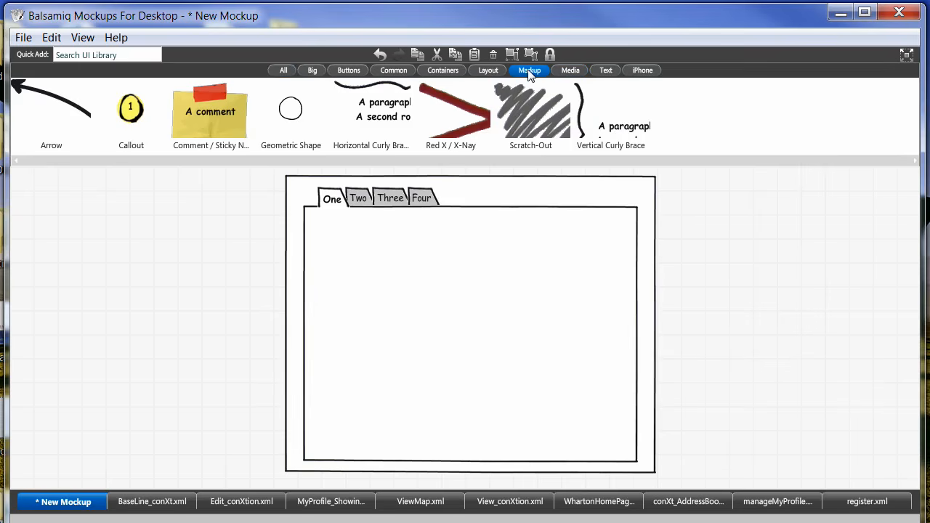
pyautogui.click(488, 72)
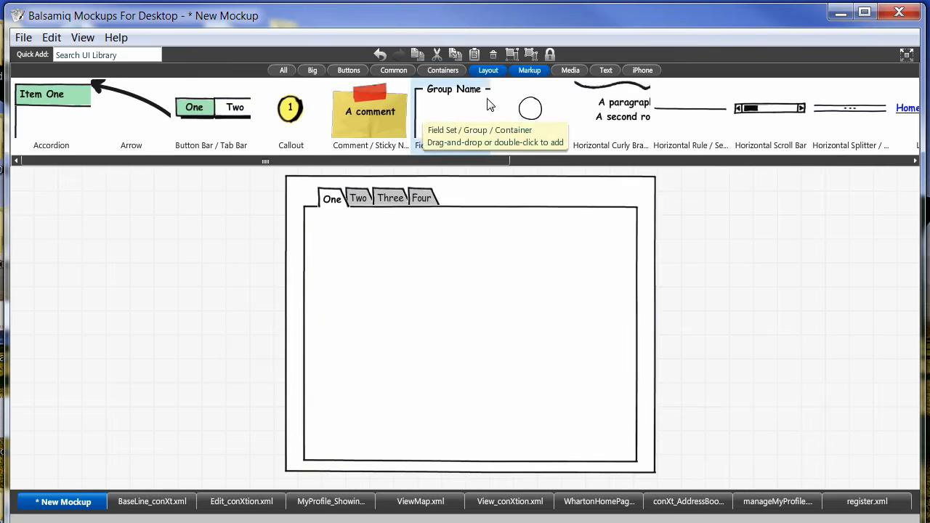
pyautogui.click(391, 72)
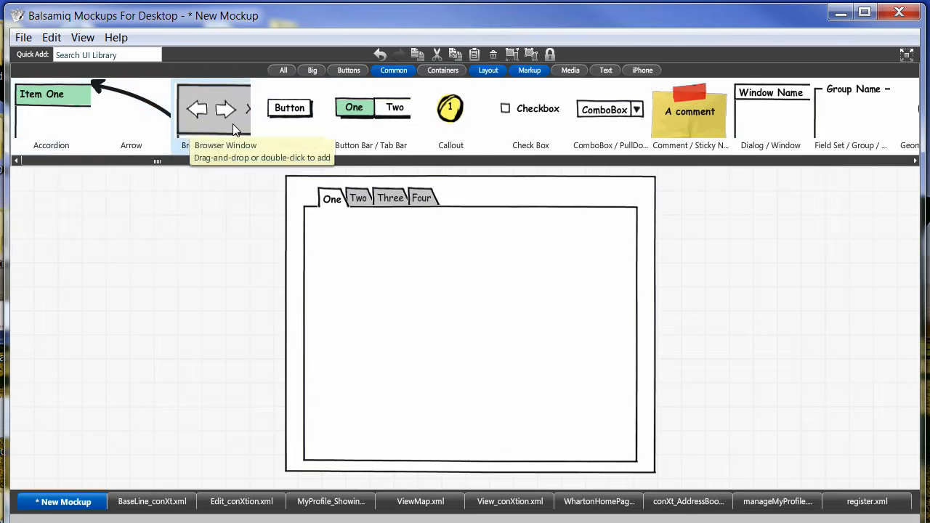
pyautogui.moveTo(63, 103); pyautogui.dragTo(390, 245)
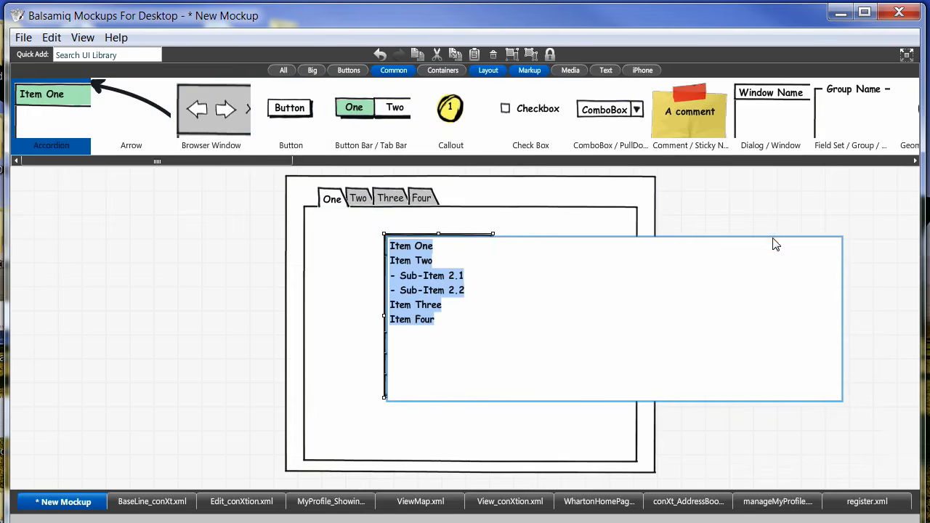
pyautogui.click(709, 189)
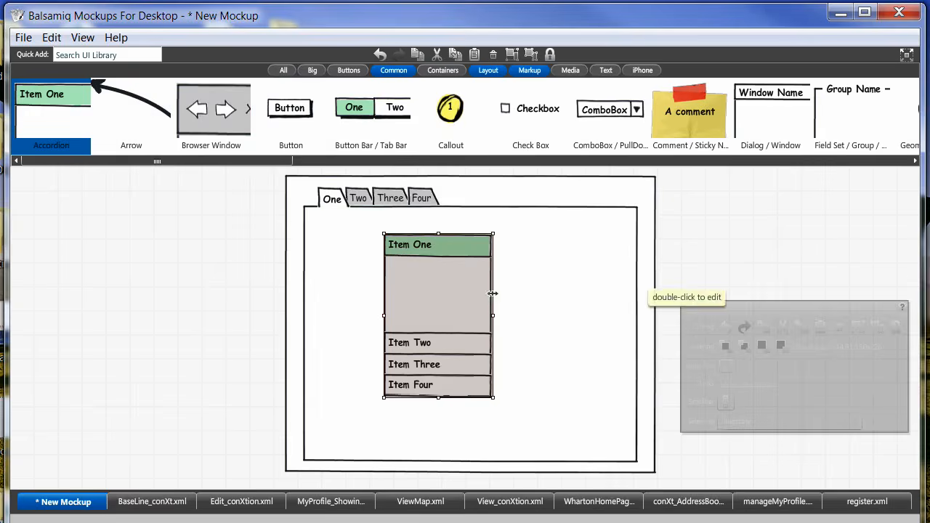
# Move the accordion to the left side of the tab panel and place a button beside it, keeping the default label.
pyautogui.moveTo(425, 279); pyautogui.dragTo(370, 271)
pyautogui.moveTo(290, 109); pyautogui.dragTo(507, 254)
pyautogui.press('Return')
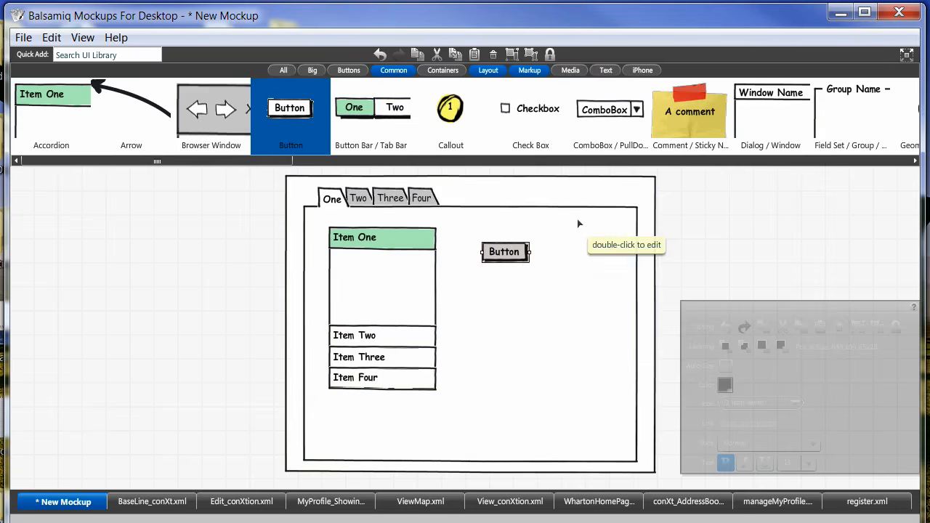
# Limit the UI library to Text controls and place a text label above the tab panel, keeping its default text.
pyautogui.click(606, 71)
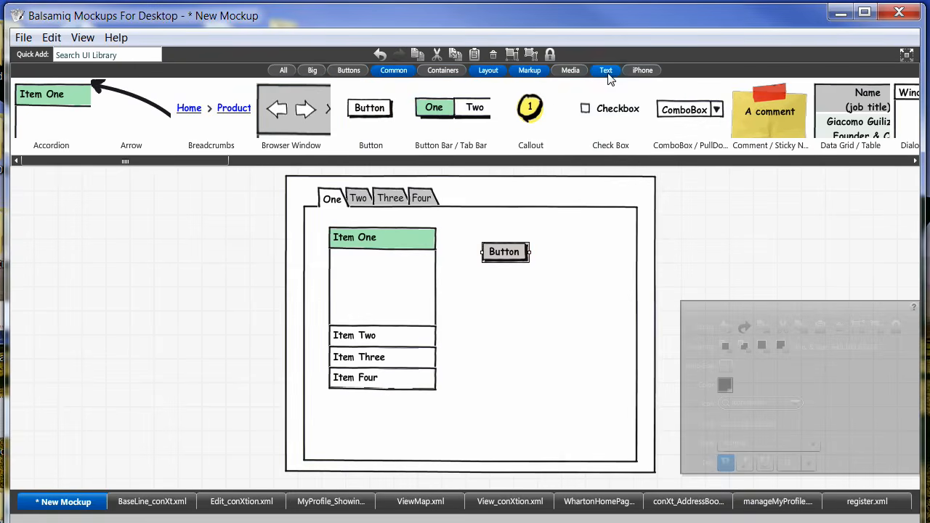
pyautogui.click(395, 71)
pyautogui.click(489, 70)
pyautogui.click(530, 70)
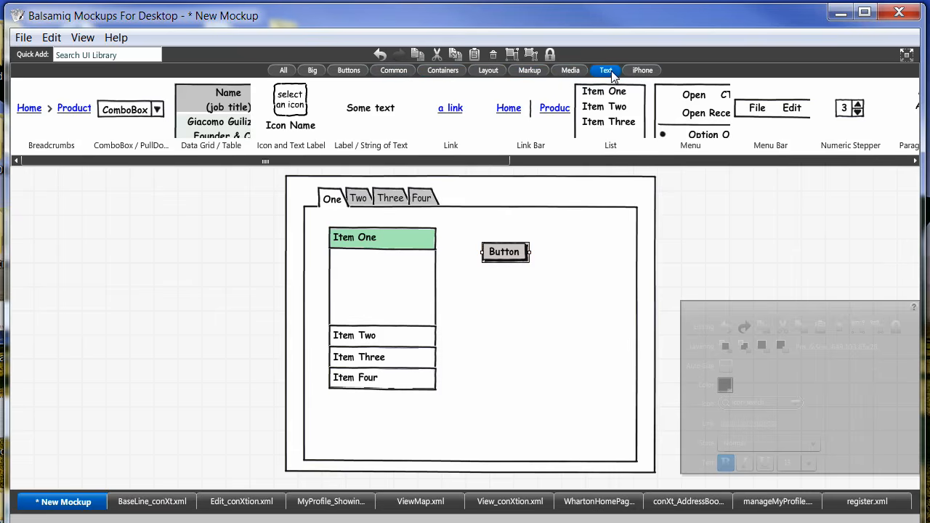
pyautogui.moveTo(370, 108); pyautogui.dragTo(509, 196)
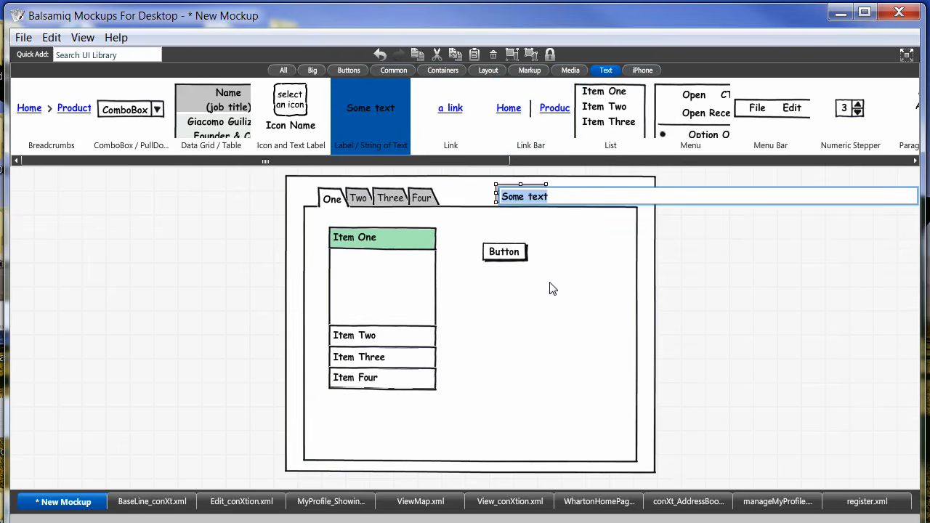
pyautogui.press('Return')
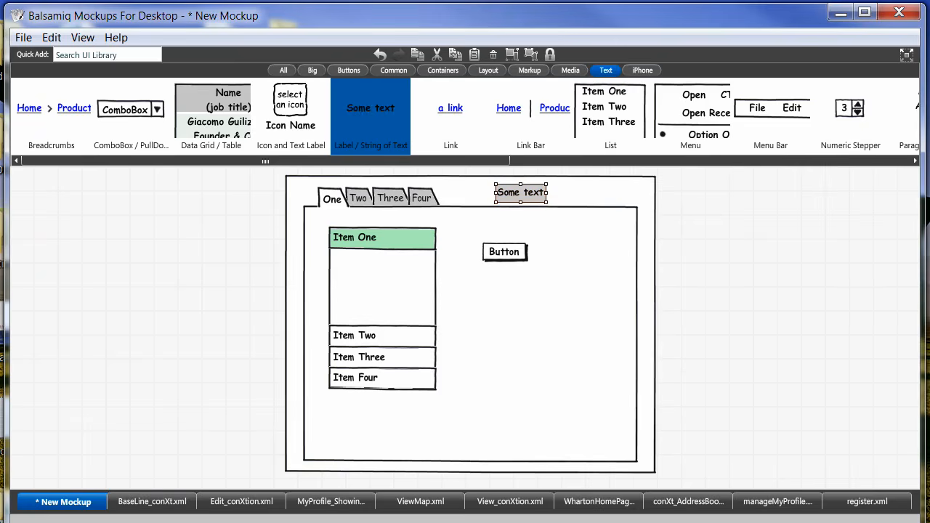
# Save the mockup as myNewMockup.xml in the Balsamiq ScreenShots of Website folder.
pyautogui.click(24, 39)
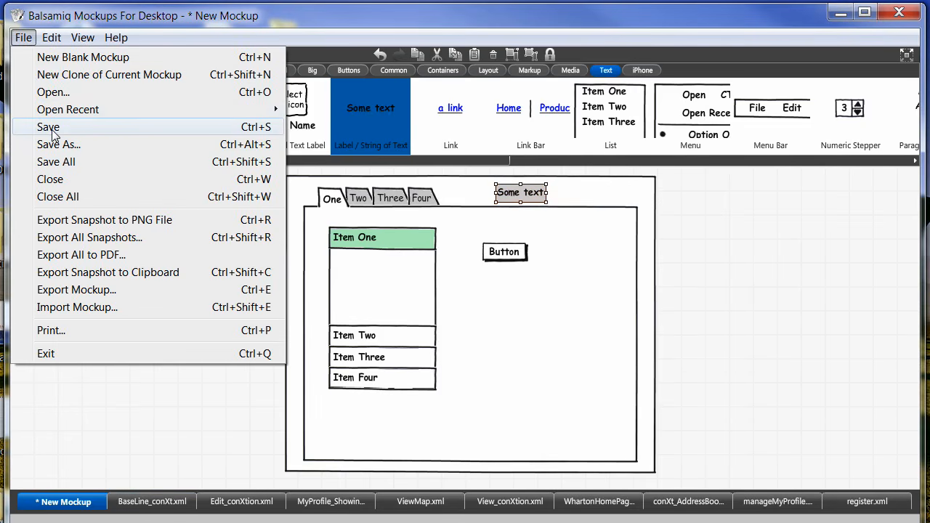
pyautogui.click(51, 132)
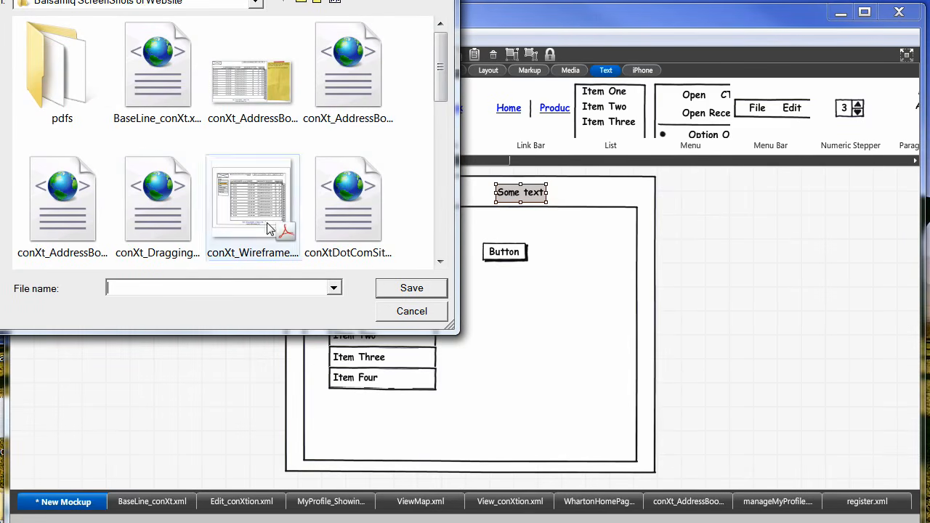
pyautogui.click(332, 289)
pyautogui.click(332, 290)
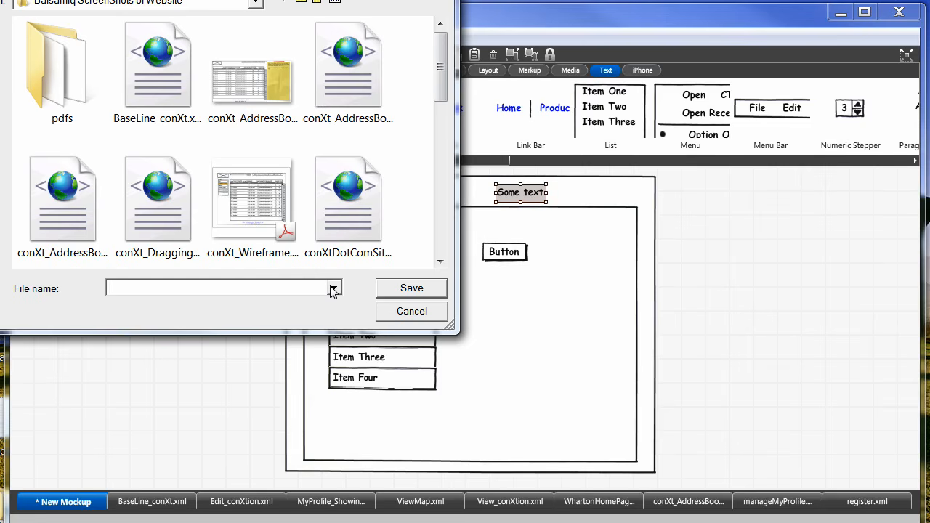
pyautogui.write('myn')
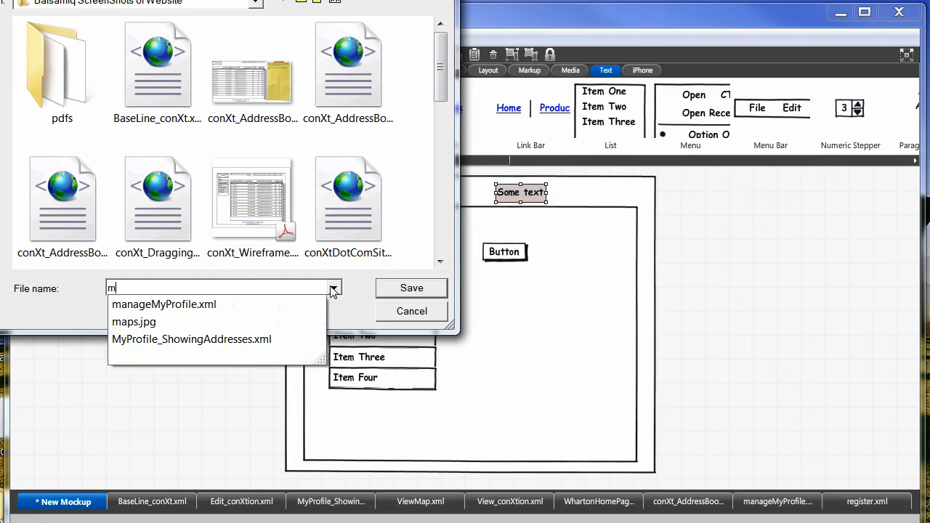
pyautogui.press('BackSpace')
pyautogui.write('NewMockup.xml')
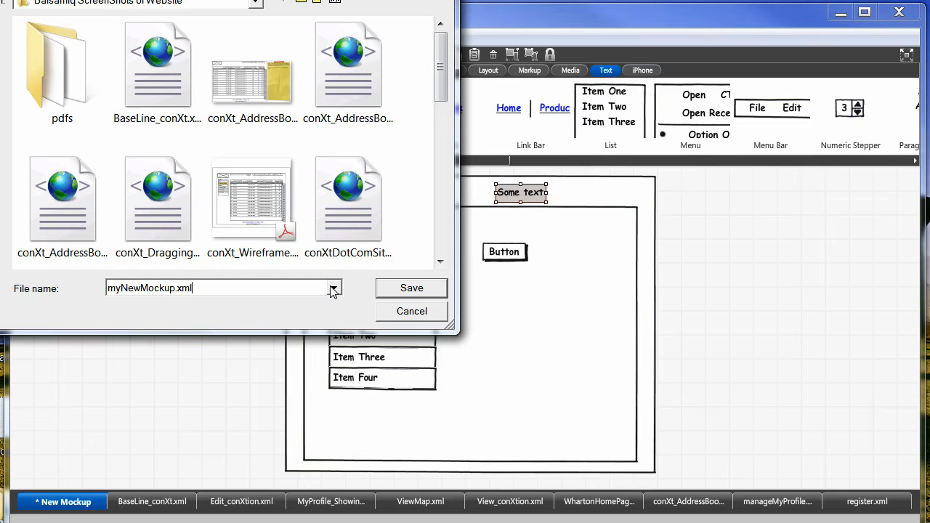
pyautogui.click(396, 290)
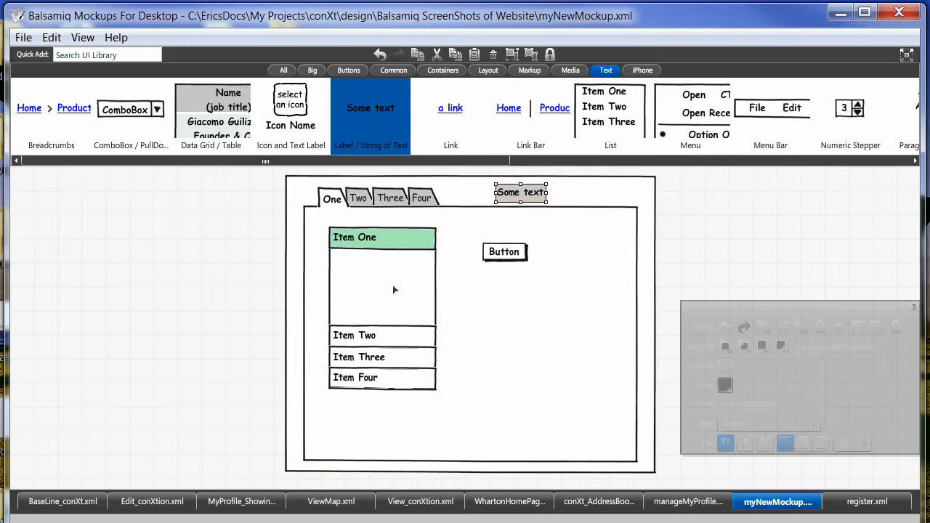
# Deselect the text label and review the export options for mockups, including Export All to PDF.
pyautogui.click(170, 263)
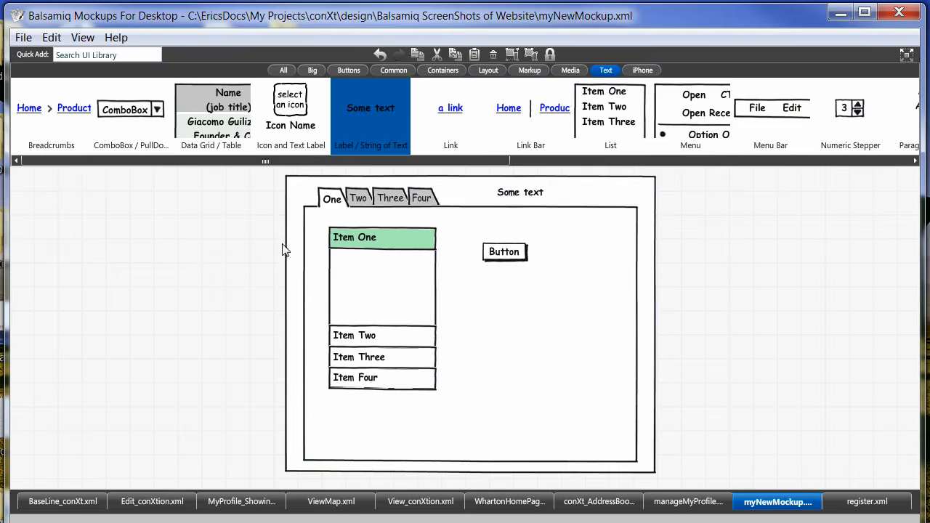
pyautogui.click(305, 245)
pyautogui.click(86, 189)
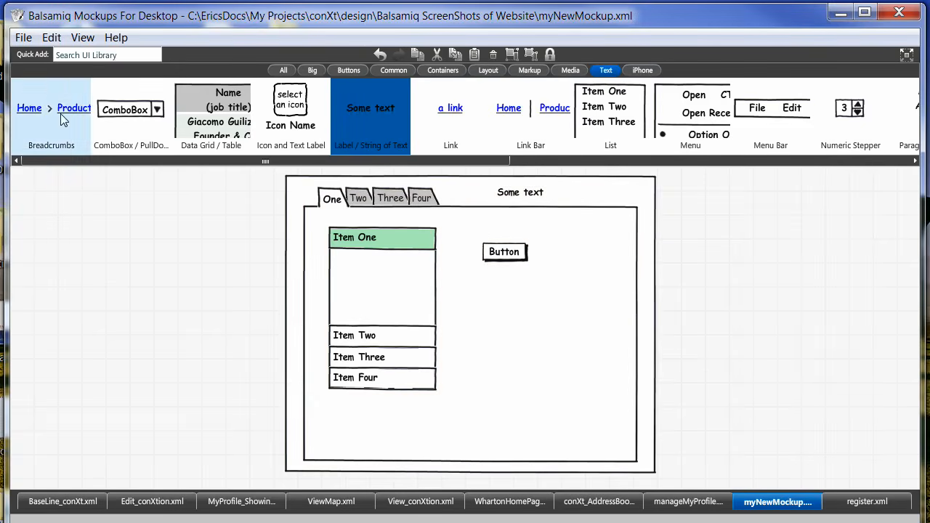
pyautogui.click(23, 41)
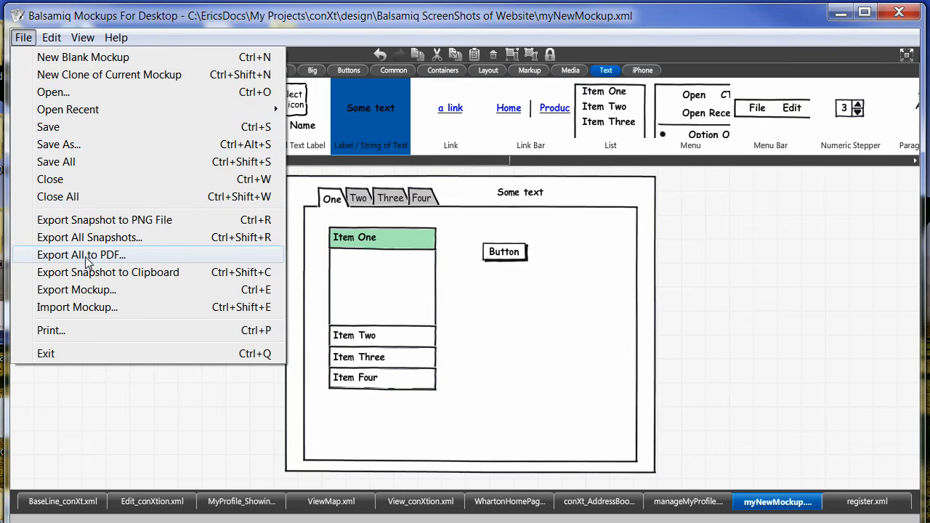
pyautogui.click(61, 461)
# View the Edit_conXtion.xml, MyProfile_ShowingAddresses.xml and conXt_AddressBook_wireframe.xml mockups, checking the Export All to PDF option on the way.
pyautogui.click(77, 501)
pyautogui.click(161, 503)
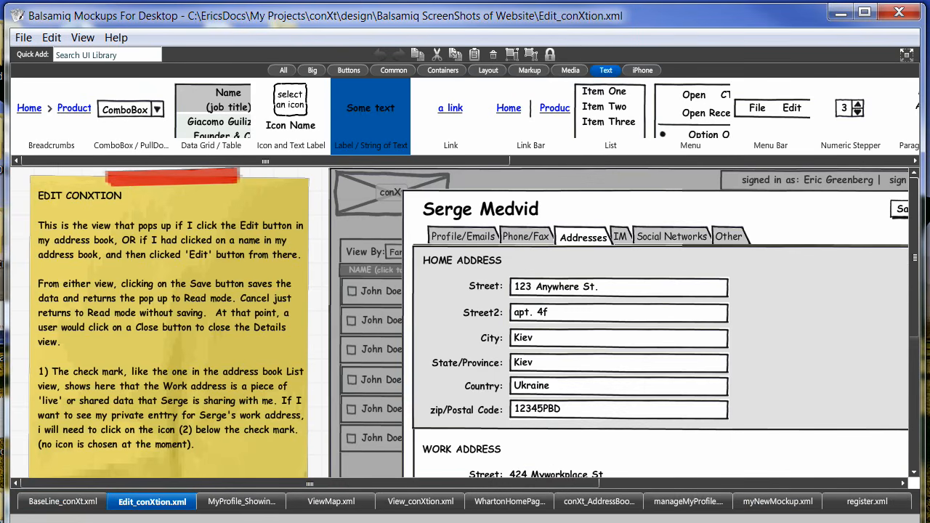
pyautogui.click(23, 37)
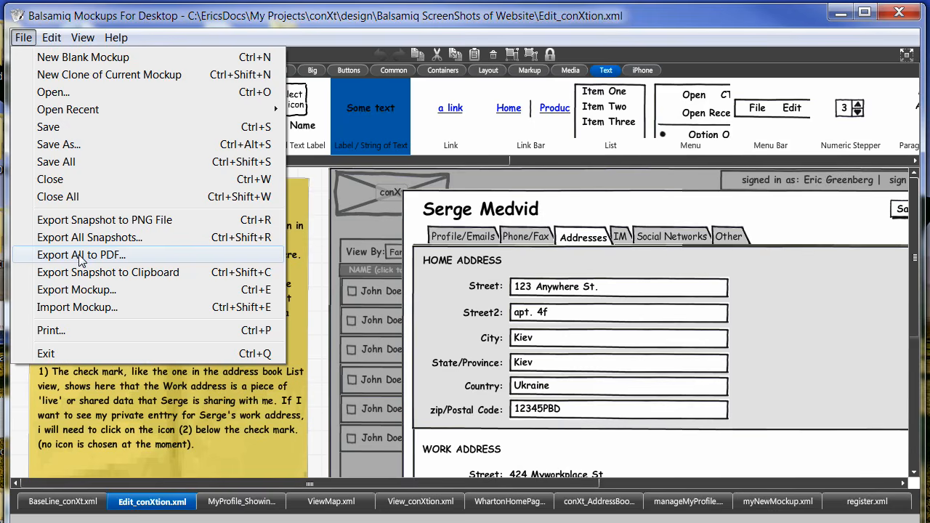
pyautogui.click(427, 19)
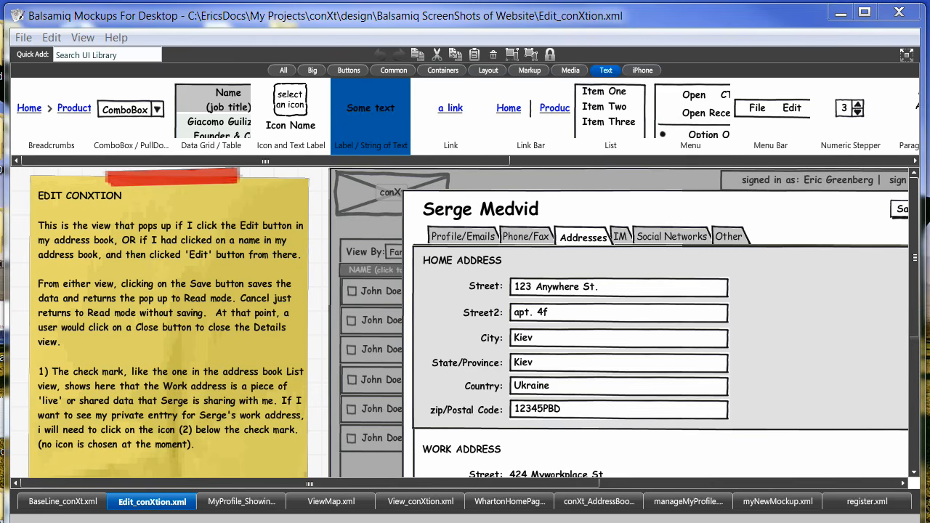
pyautogui.click(247, 503)
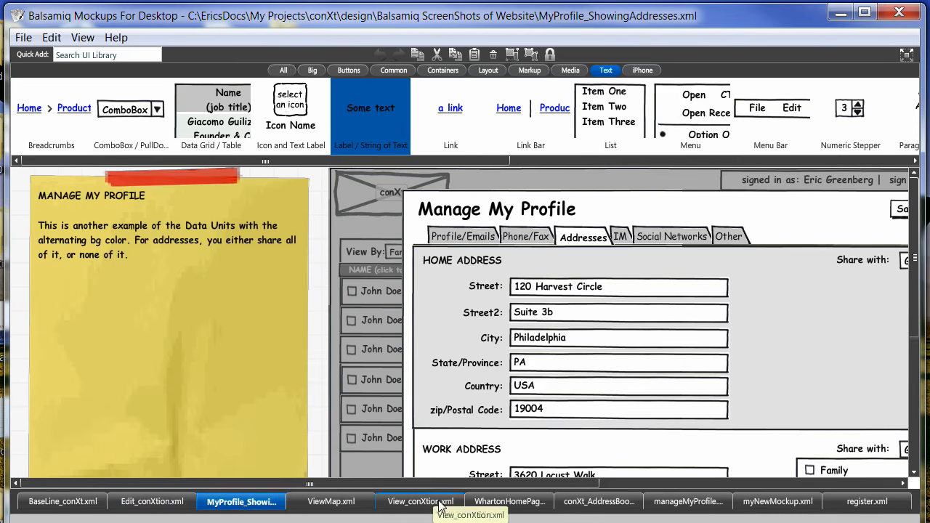
pyautogui.click(615, 508)
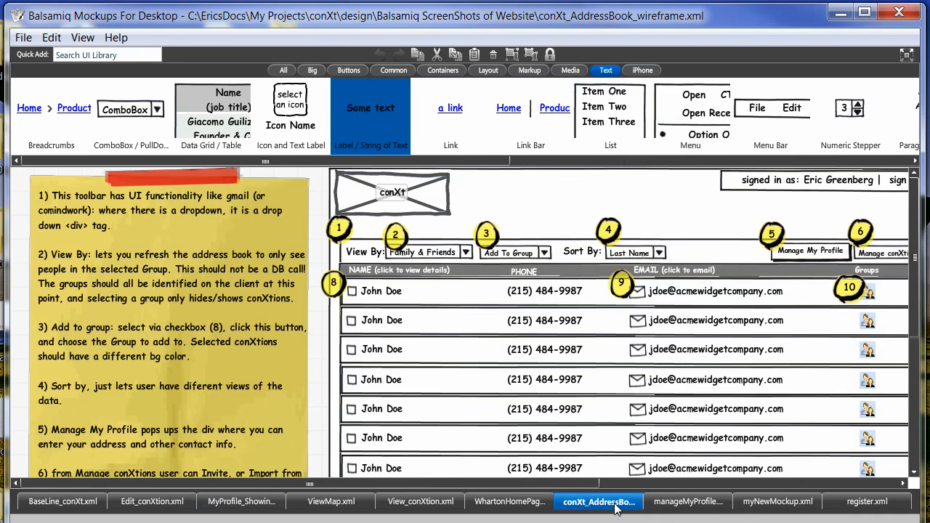
# Limit the UI library to Markup controls, try a callout numbered 1 beside the conXt logo placeholder, and delete it.
pyautogui.click(530, 71)
pyautogui.click(606, 70)
pyautogui.moveTo(128, 109); pyautogui.dragTo(519, 191)
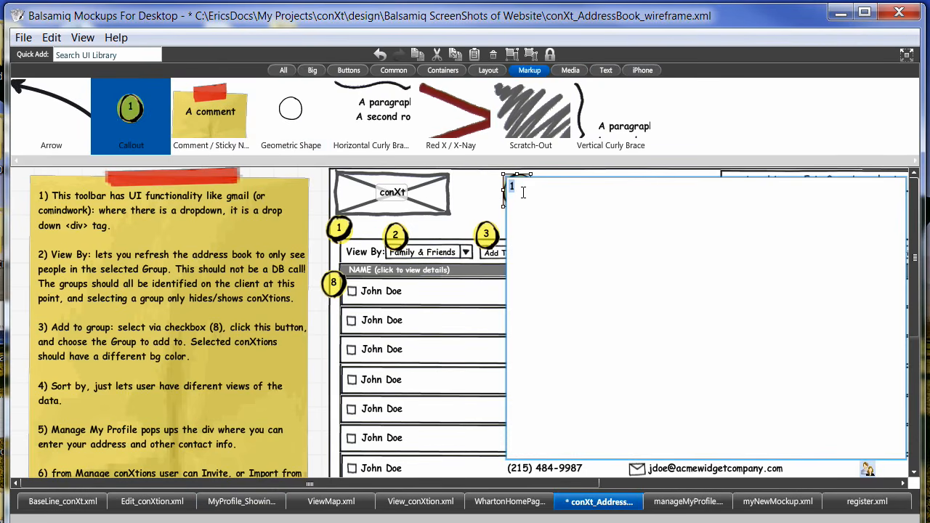
pyautogui.click(490, 196)
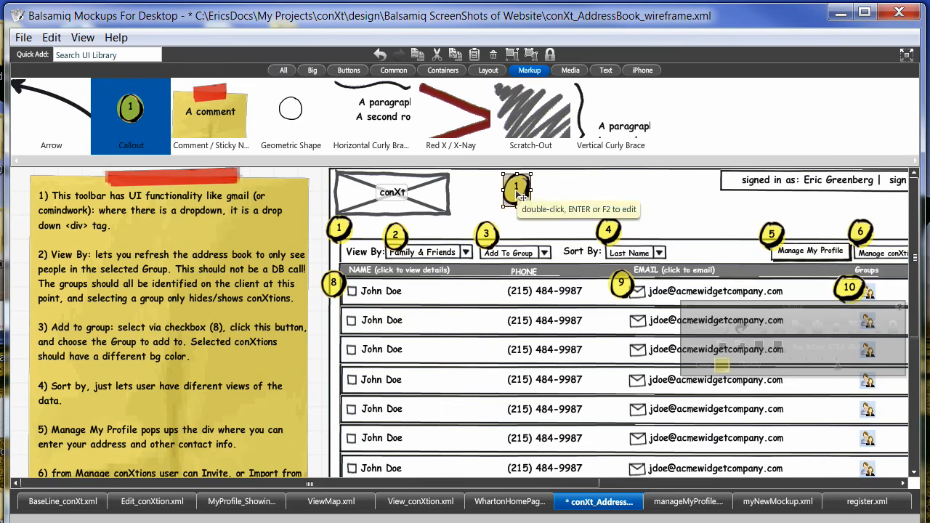
pyautogui.press('Delete')
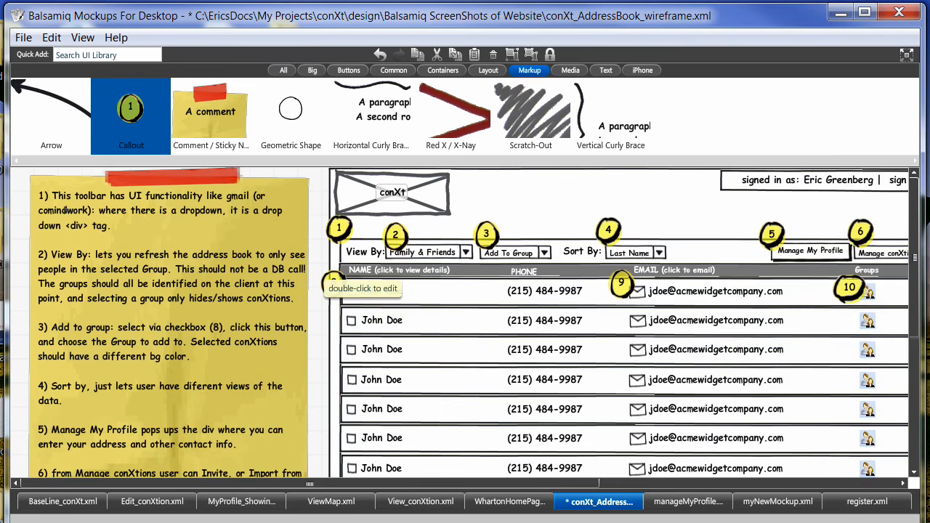
# Open the sticky note's text to examine the numbered explanations of the callouts, then close it without editing.
pyautogui.click(143, 225)
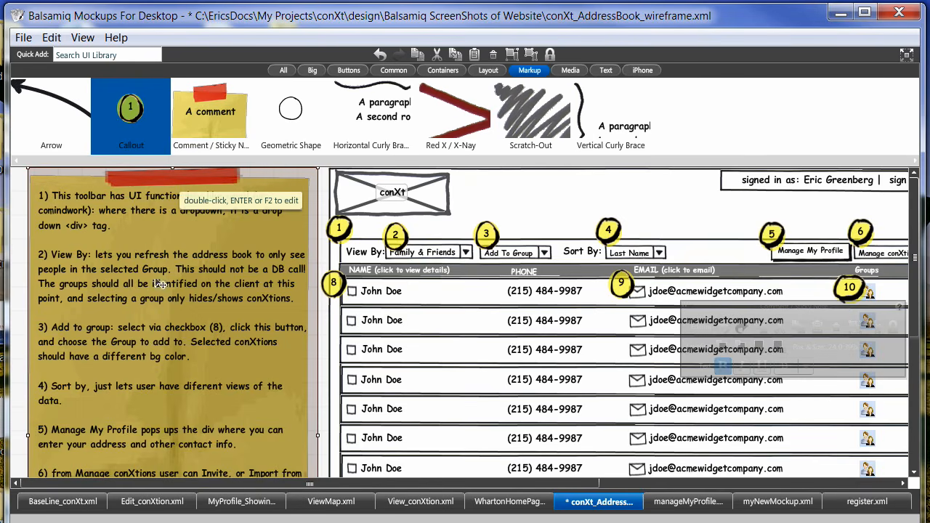
pyautogui.doubleClick(134, 231)
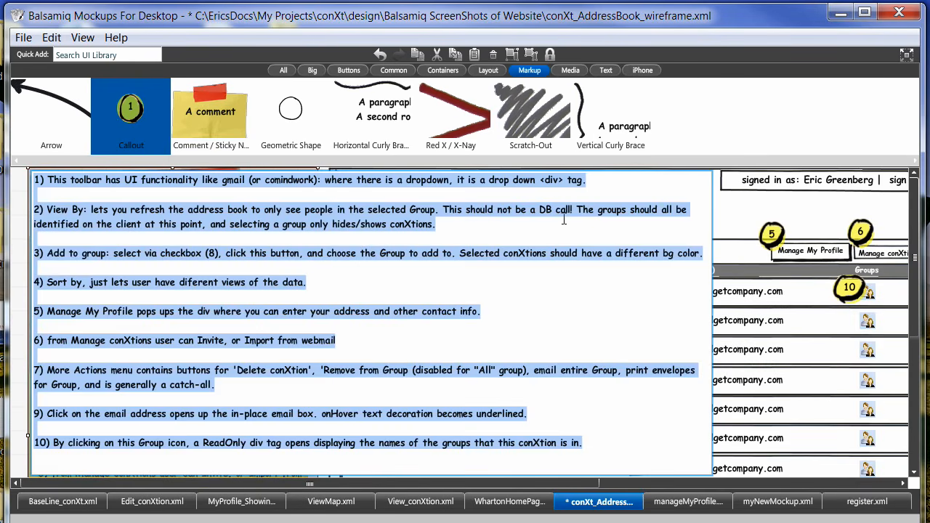
pyautogui.click(745, 218)
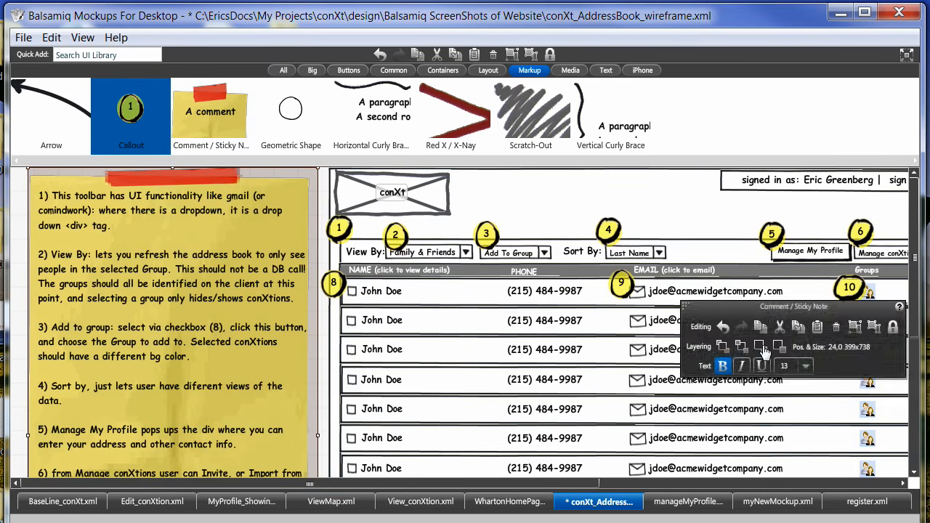
pyautogui.moveTo(916, 282); pyautogui.dragTo(917, 261)
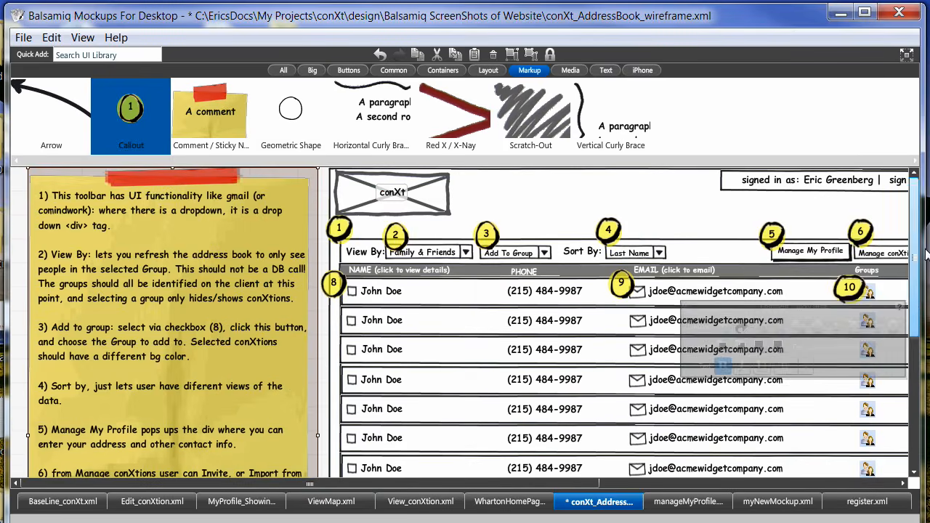
pyautogui.moveTo(285, 487)
pyautogui.mouseDown()
pyautogui.moveTo(579, 484)
pyautogui.moveTo(284, 485)
pyautogui.mouseUp()
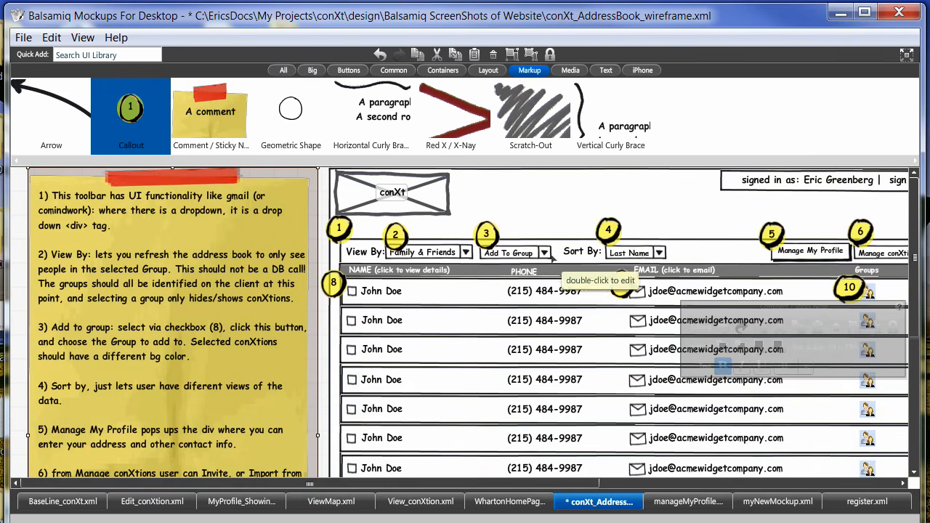